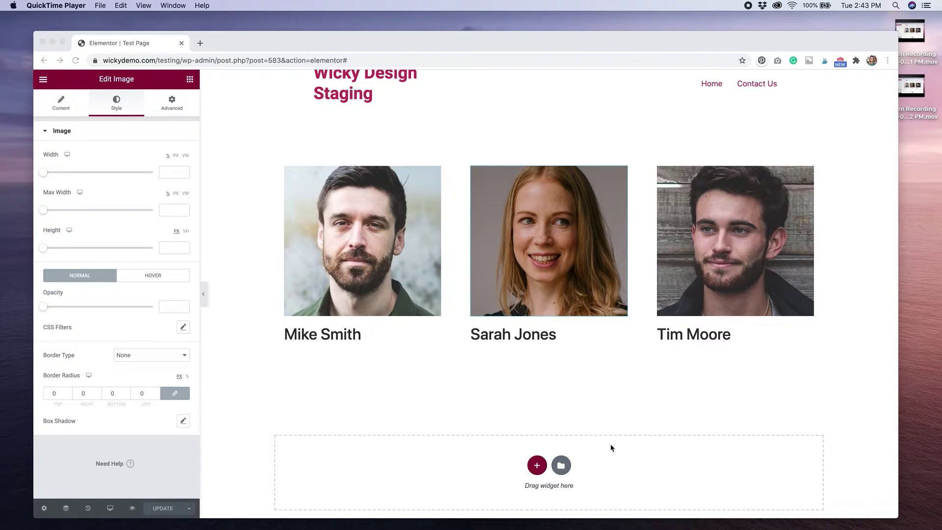
# - Round Mike Smith's portrait with border radius 300 and Sarah Jones's portrait with 3000
pyautogui.click(406, 234)
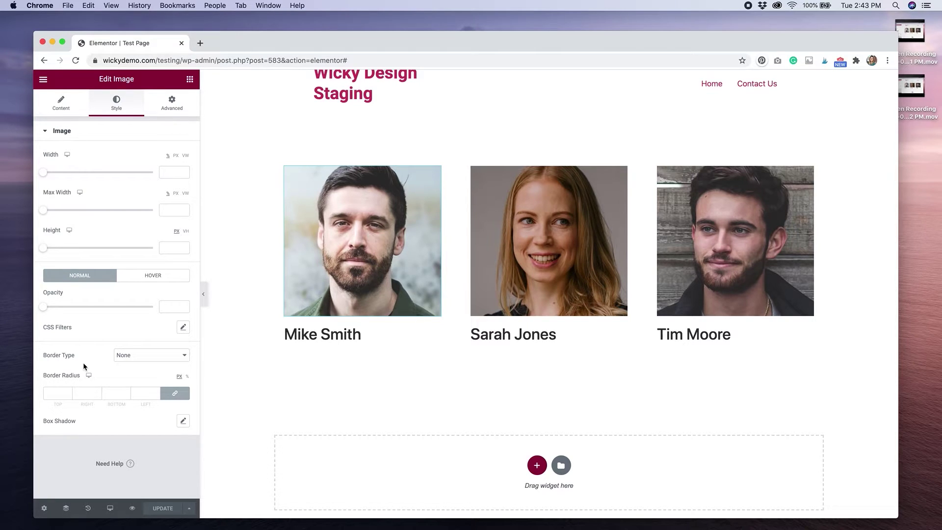
pyautogui.click(59, 393)
pyautogui.write('300')
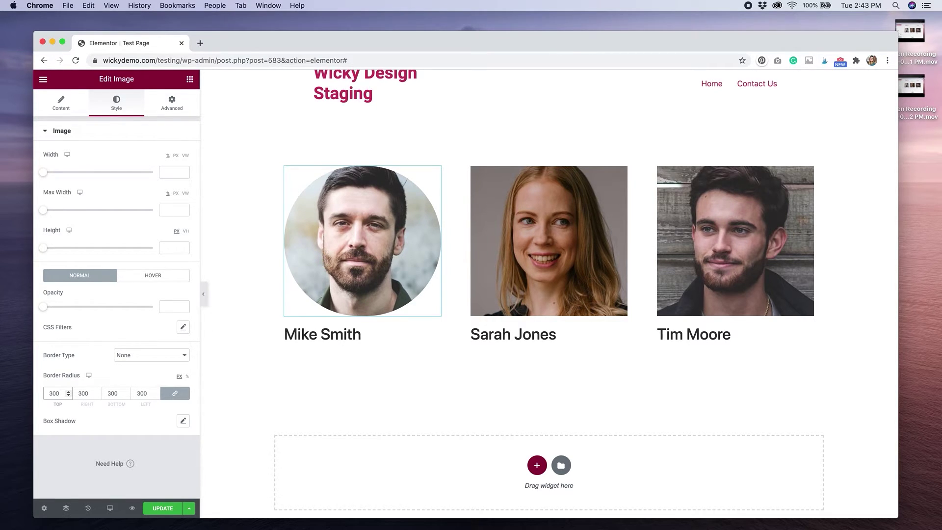
pyautogui.moveTo(454, 278)
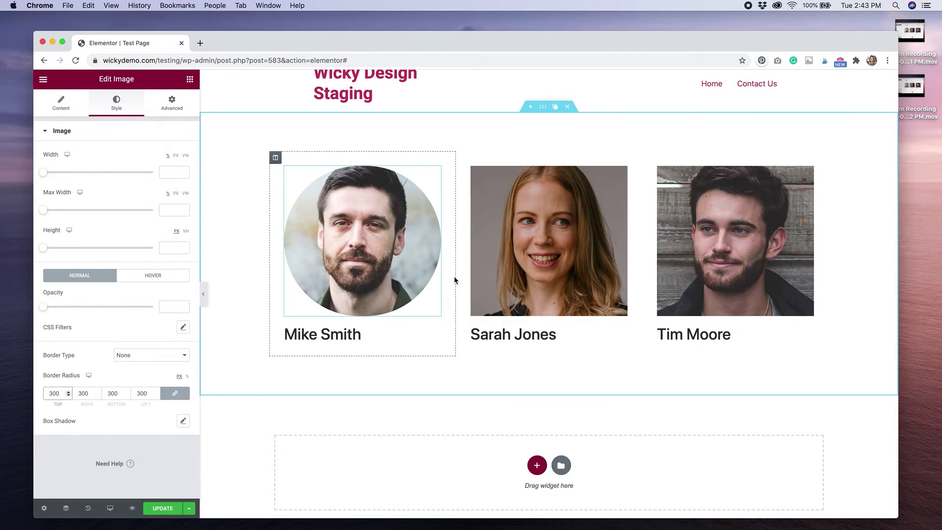
pyautogui.click(622, 174)
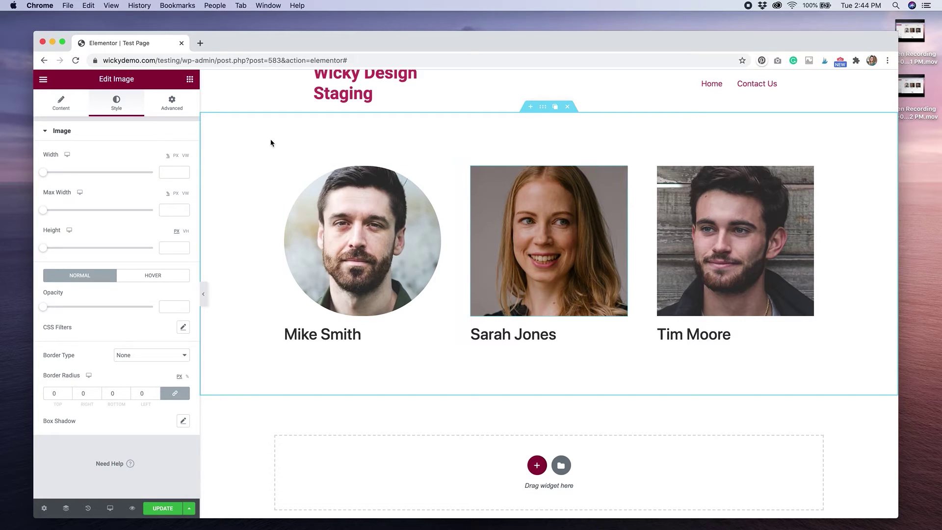
pyautogui.click(50, 395)
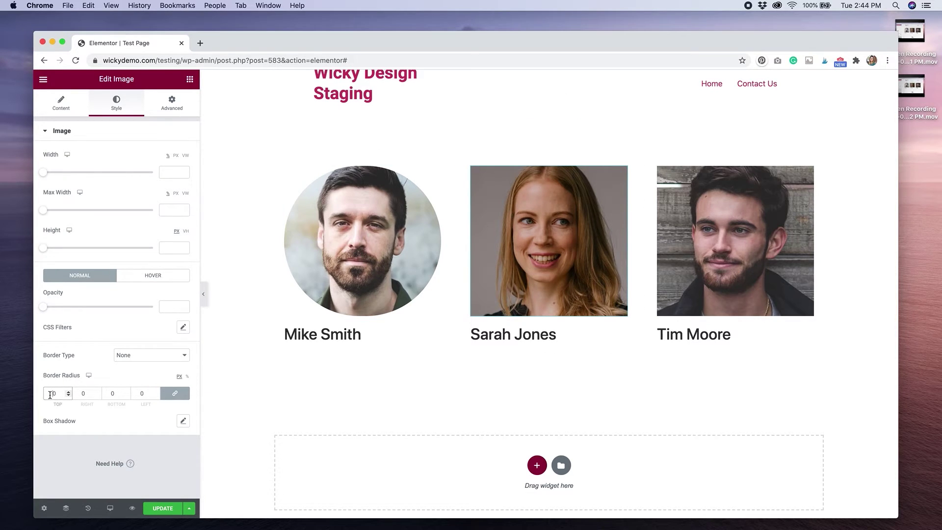
pyautogui.write('3000')
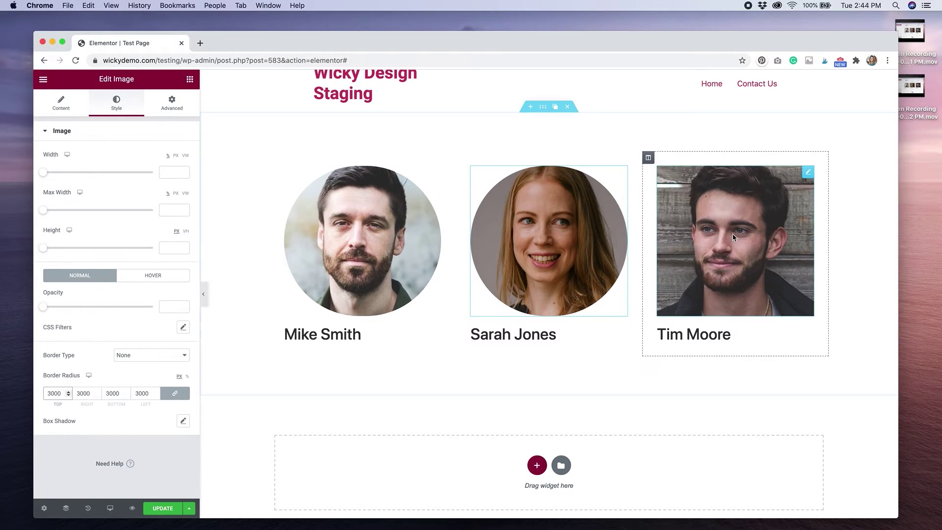
pyautogui.click(807, 173)
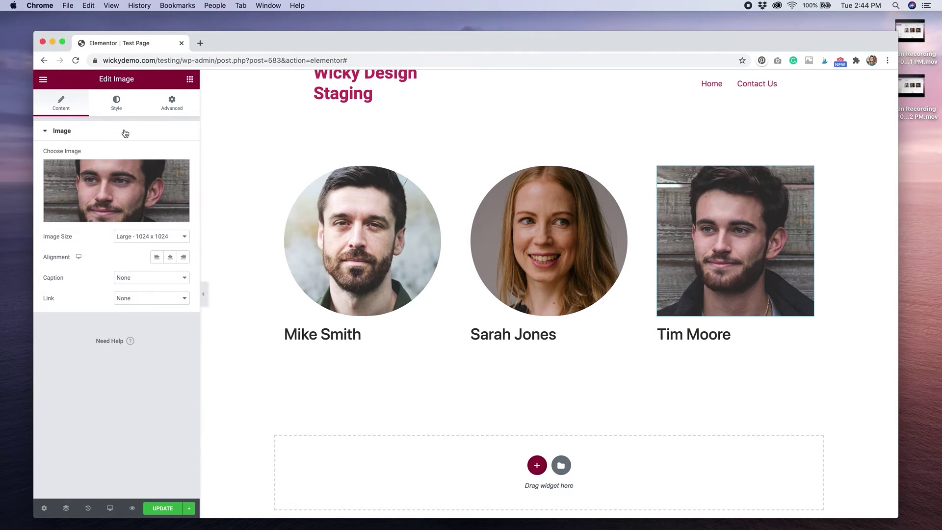
pyautogui.click(117, 108)
pyautogui.click(58, 391)
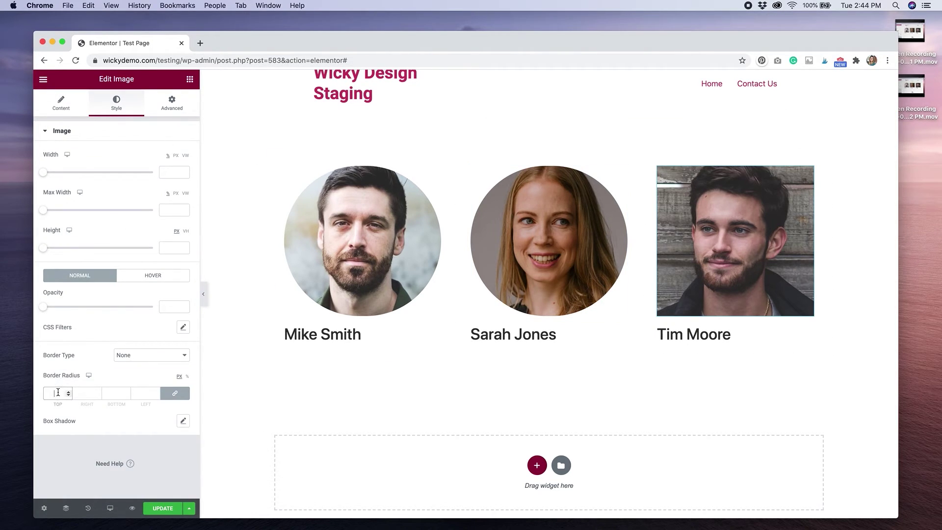
pyautogui.write('300')
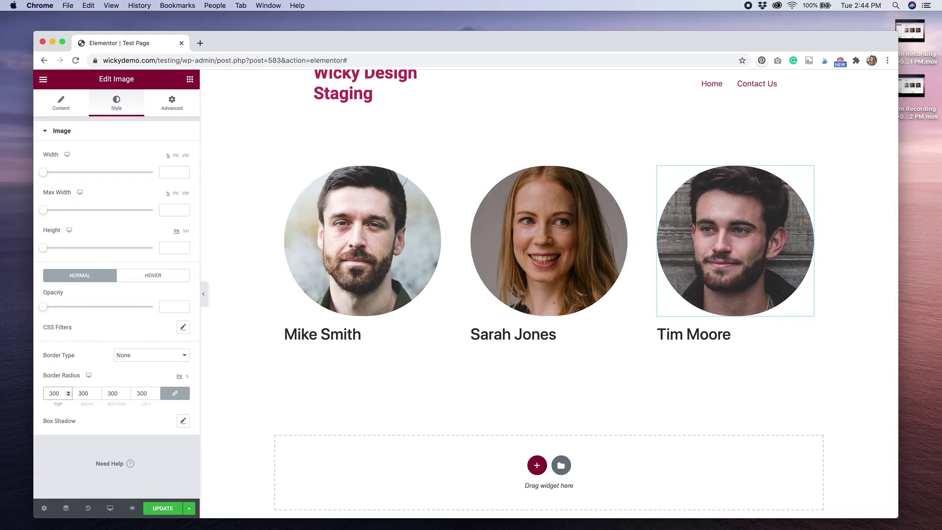